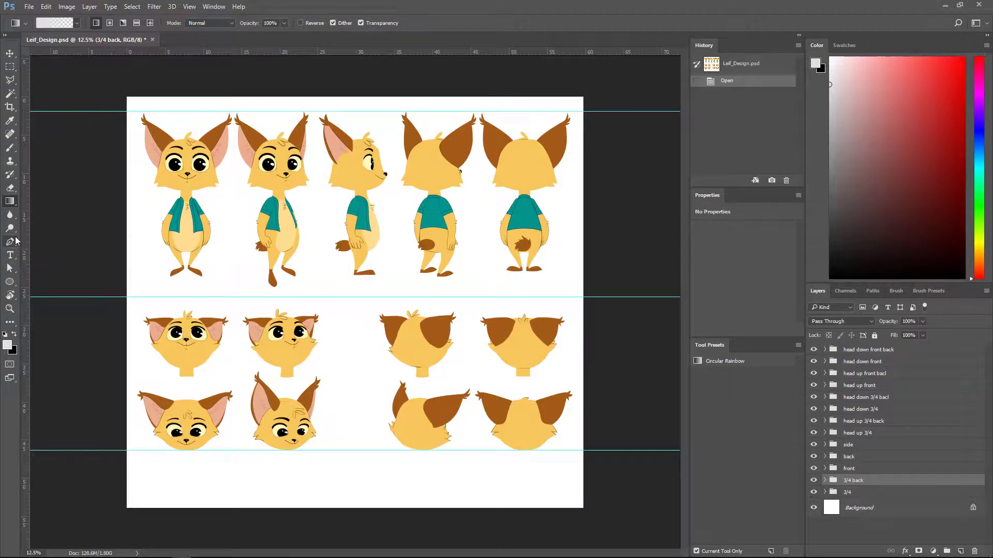
Examine the fox character's front, 3/4, side and 3/4 back full-body views up close.
left_click(10, 54)
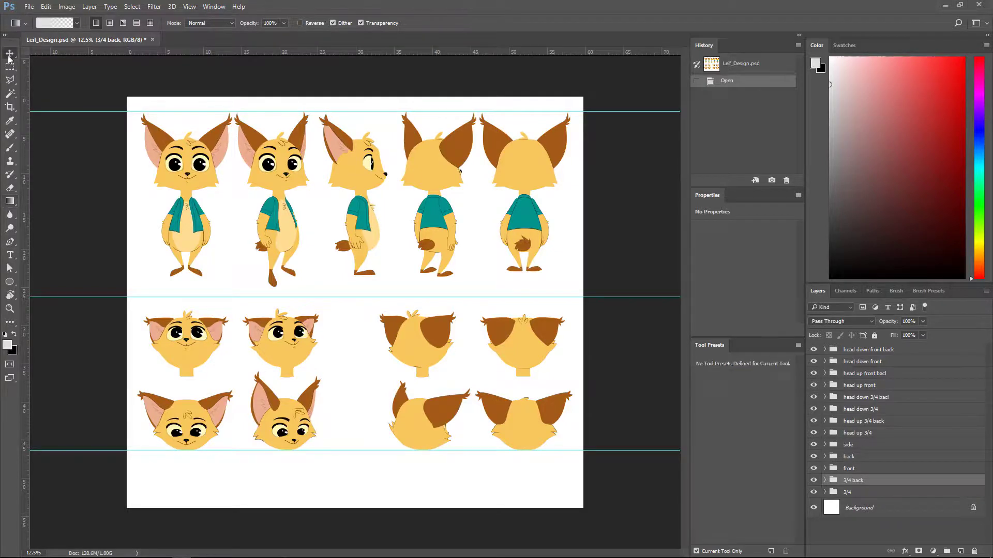
key("ctrl+plus")
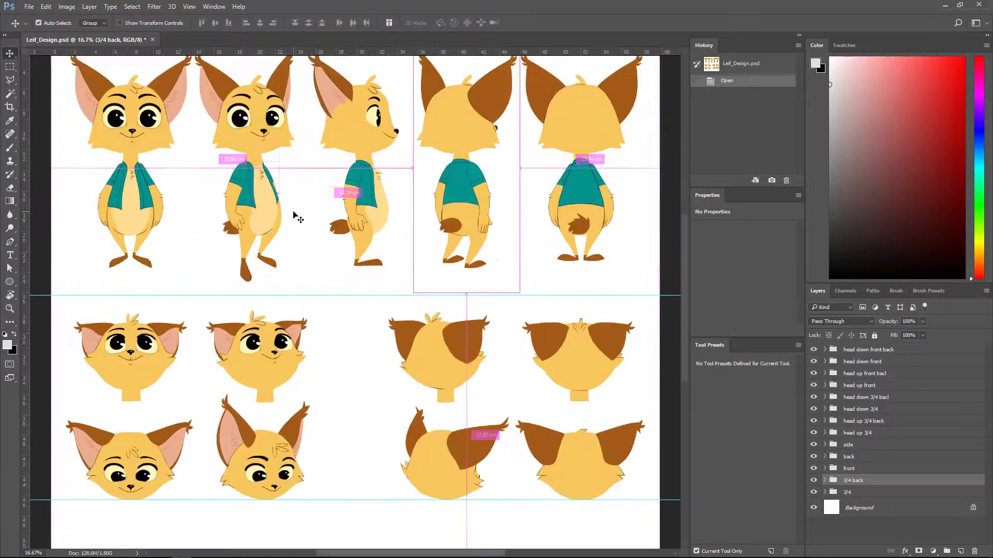
key("ctrl+plus")
left_click_drag(272, 224, 436, 421)
key("ctrl+plus")
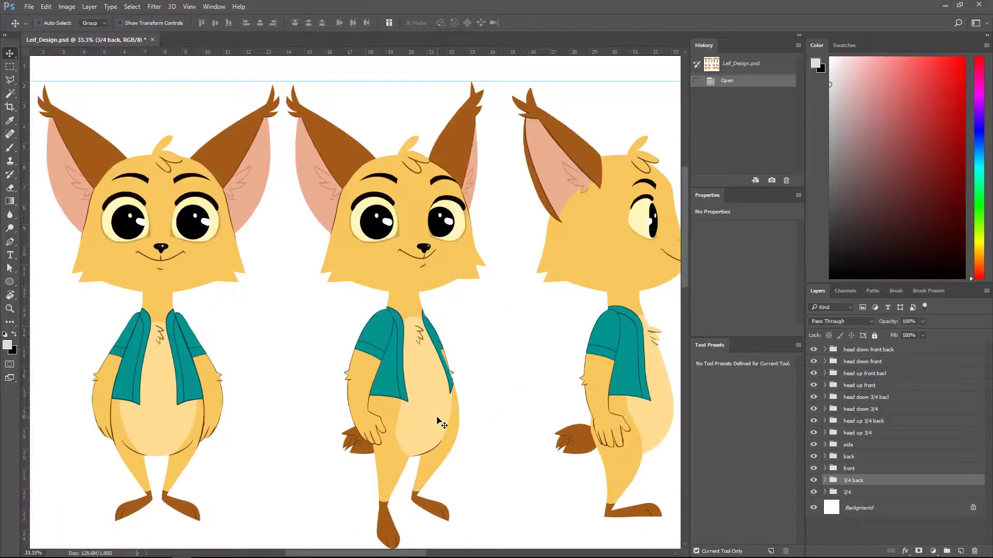
left_click_drag(301, 390, 463, 393)
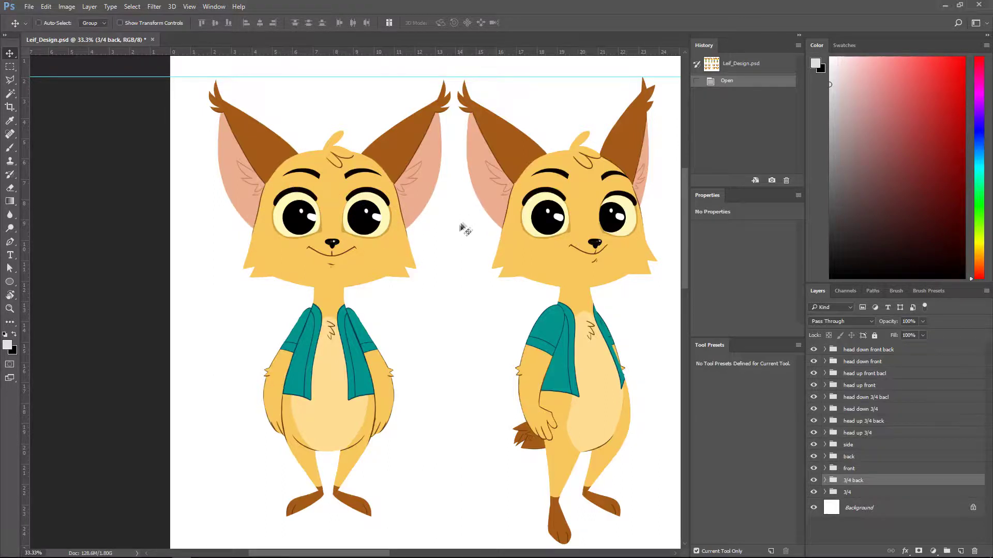
left_click_drag(522, 361, 280, 371)
left_click_drag(537, 318, 357, 355)
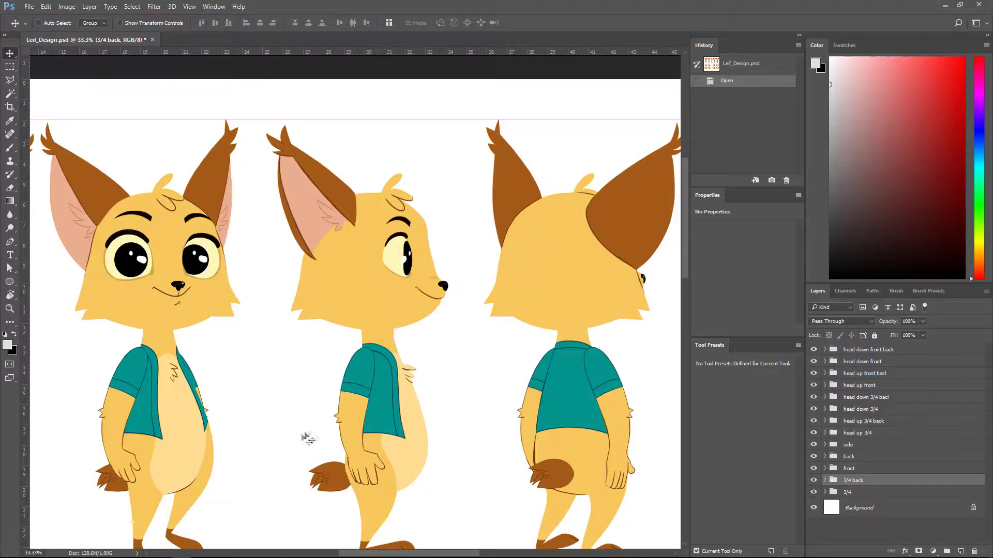
left_click_drag(216, 472, 415, 443)
left_click_drag(284, 453, 430, 411)
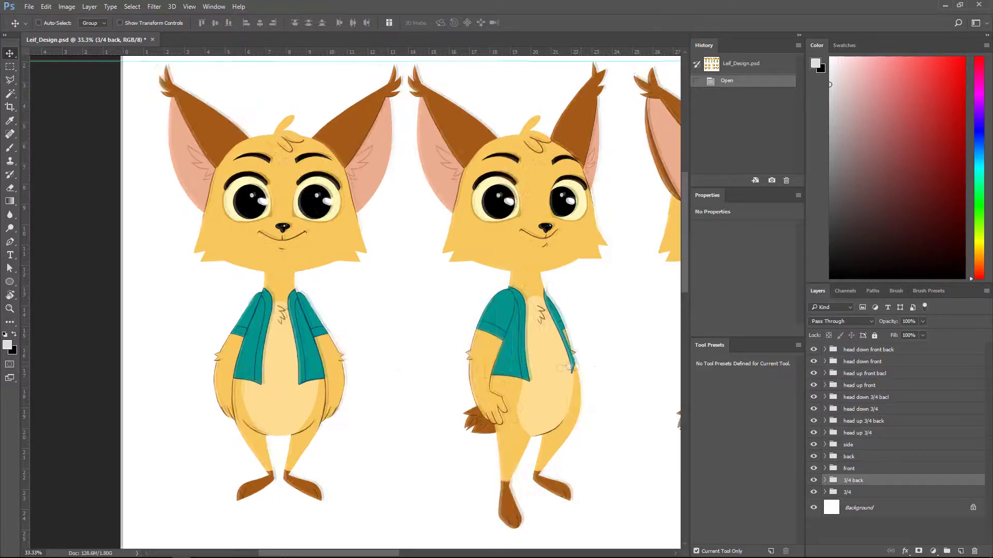
left_click_drag(586, 363, 441, 379)
left_click_drag(396, 339, 340, 346)
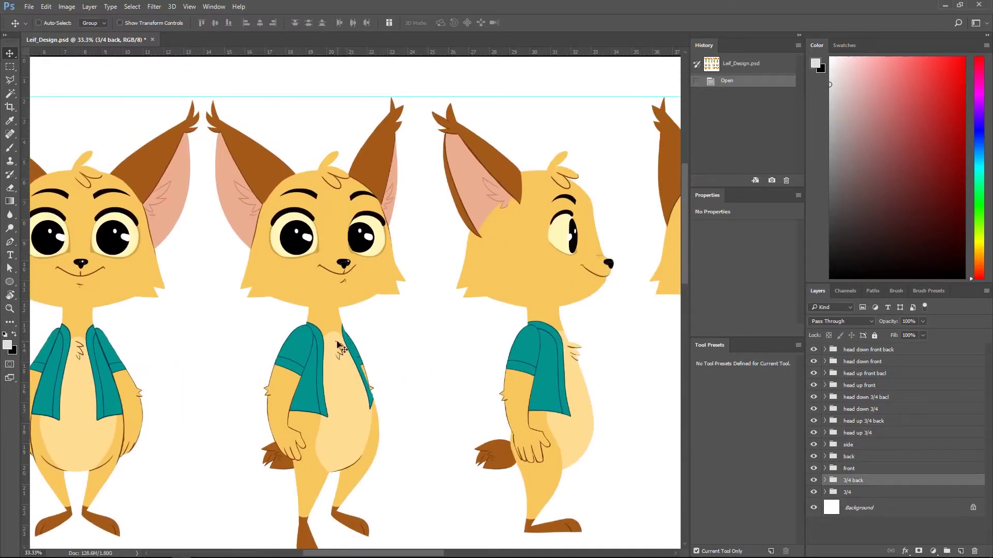
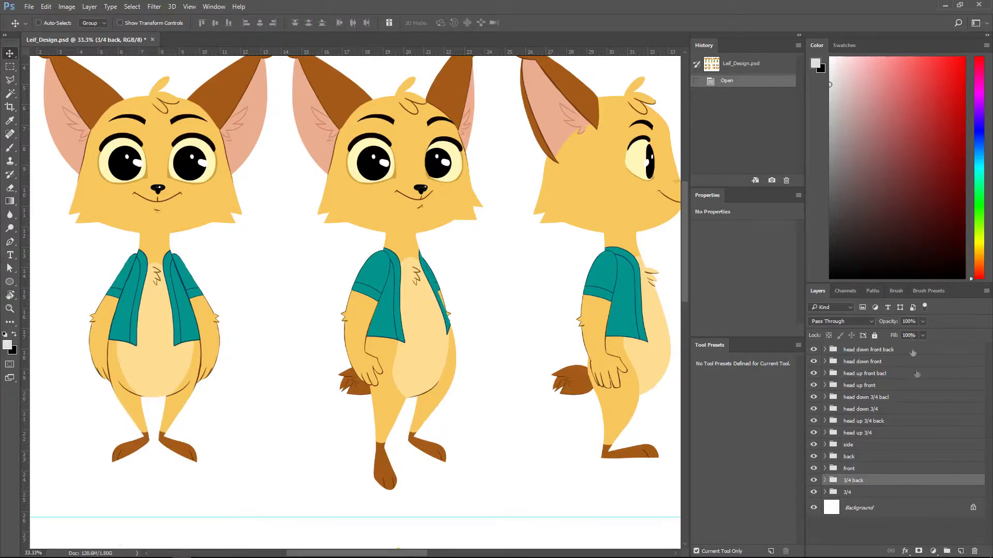
Add a new layer above the "head down front back" group and choose the Brush tool.
left_click(858, 351)
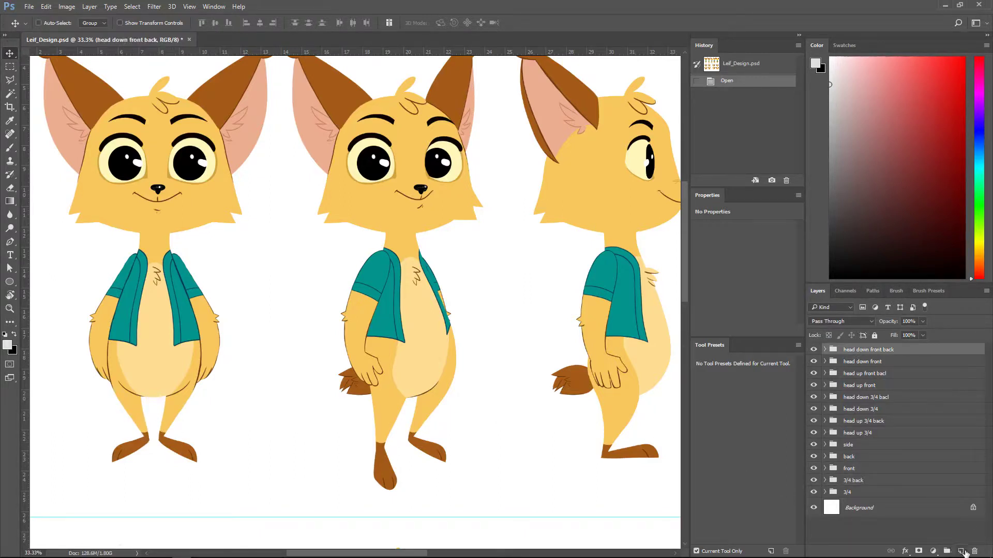
left_click(961, 552)
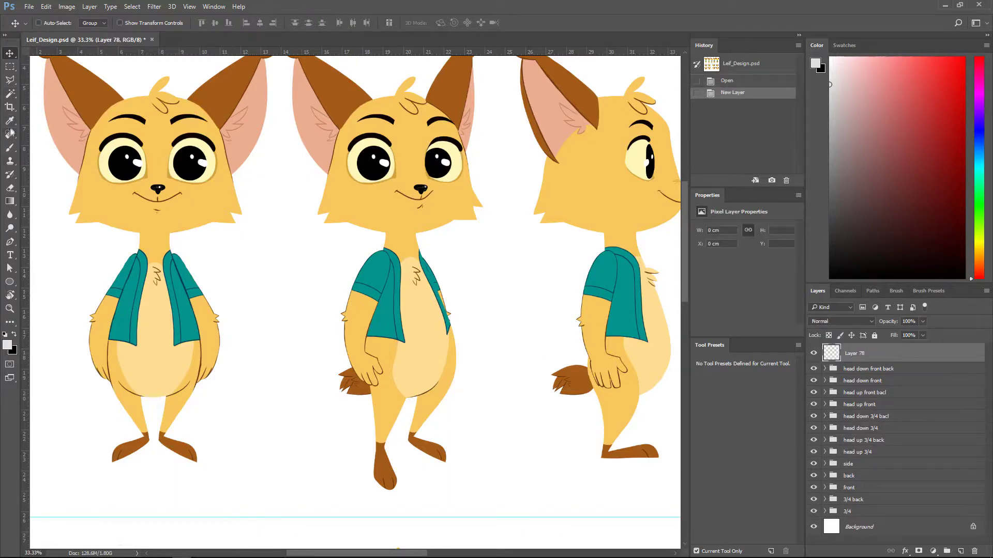
left_click(10, 149)
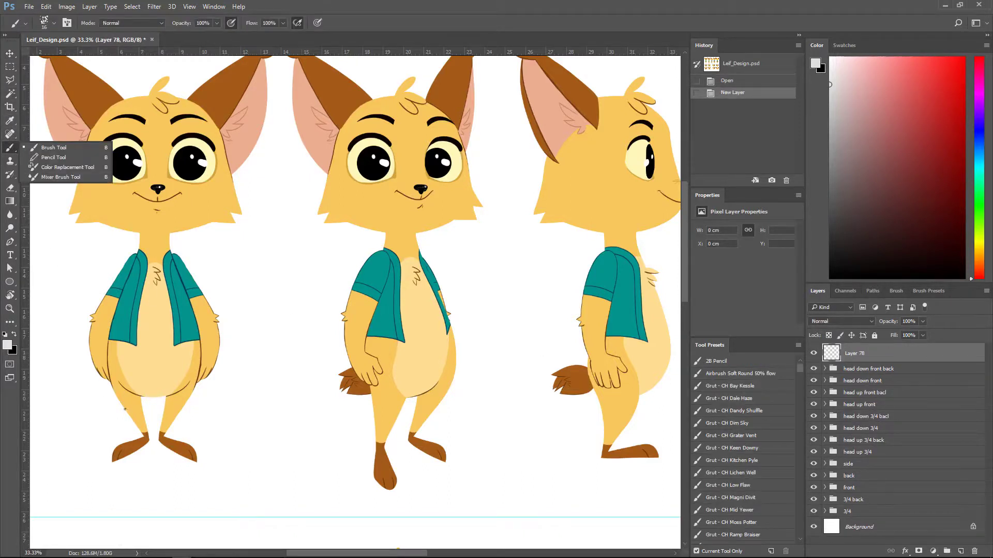
left_click(126, 409)
left_click_drag(124, 410, 127, 415)
key("ctrl+z")
Paint two short marks on opposite edges of the front view's lower leg with a small bright red brush.
left_click_drag(900, 113, 948, 57)
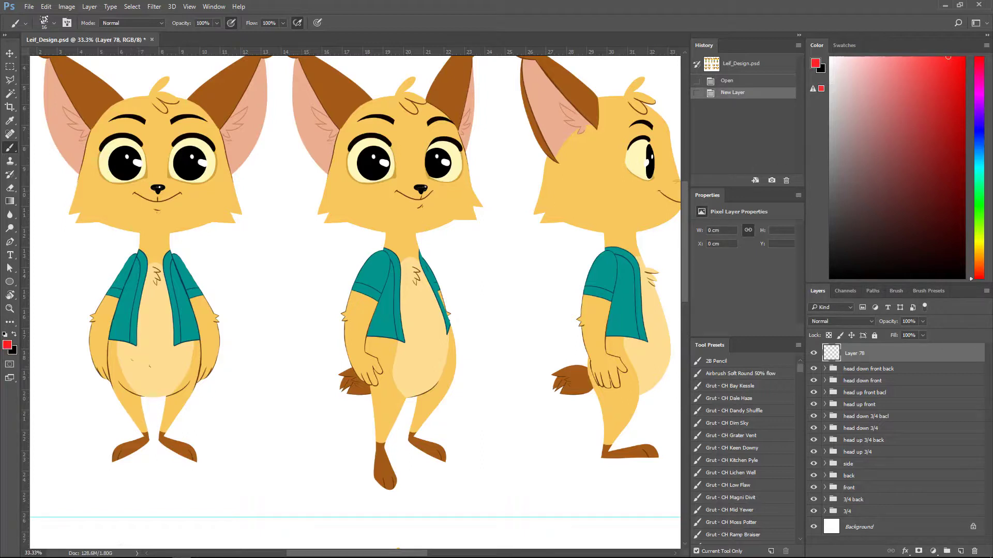
left_click(44, 23)
left_click_drag(61, 57, 58, 57)
left_click(202, 282)
left_click_drag(126, 413, 132, 417)
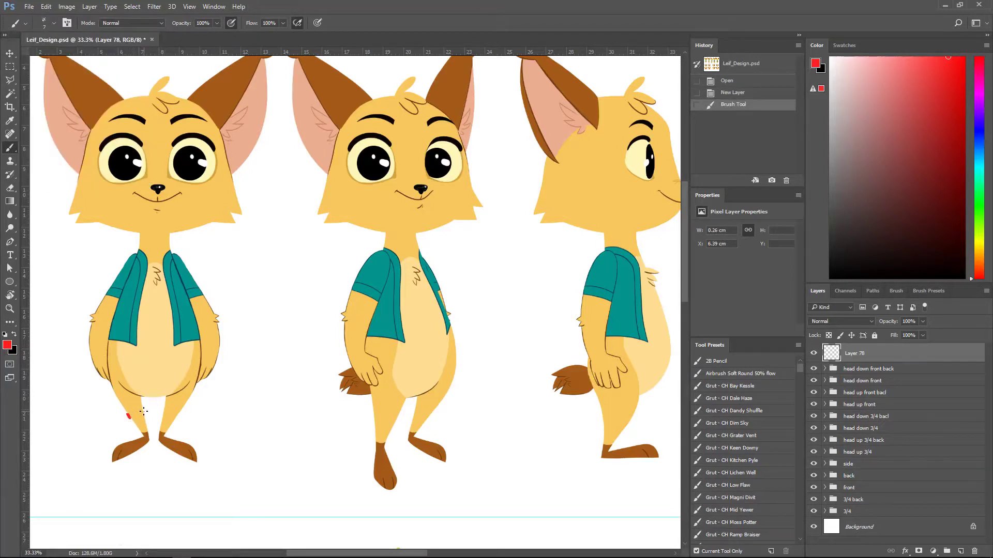
left_click_drag(147, 417, 146, 416)
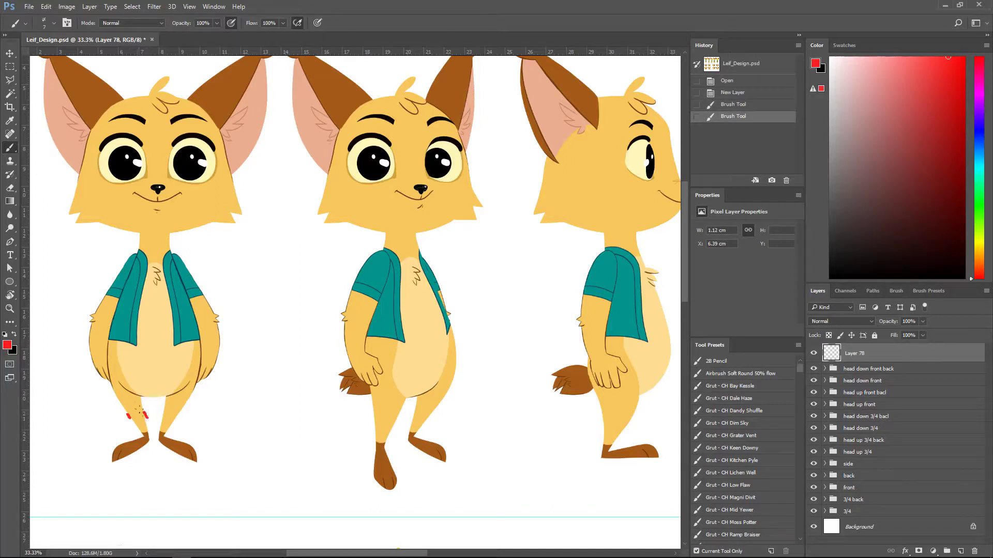
Move the two red marks onto the side view's lower leg and rotate them with Free Transform to fit it.
left_click(10, 53)
mouse_move(158, 417)
left_mouse_down()
mouse_move(401, 411)
mouse_move(391, 444)
mouse_move(393, 424)
mouse_move(585, 420)
mouse_move(623, 429)
left_mouse_up()
key("ctrl+t")
key("Return")
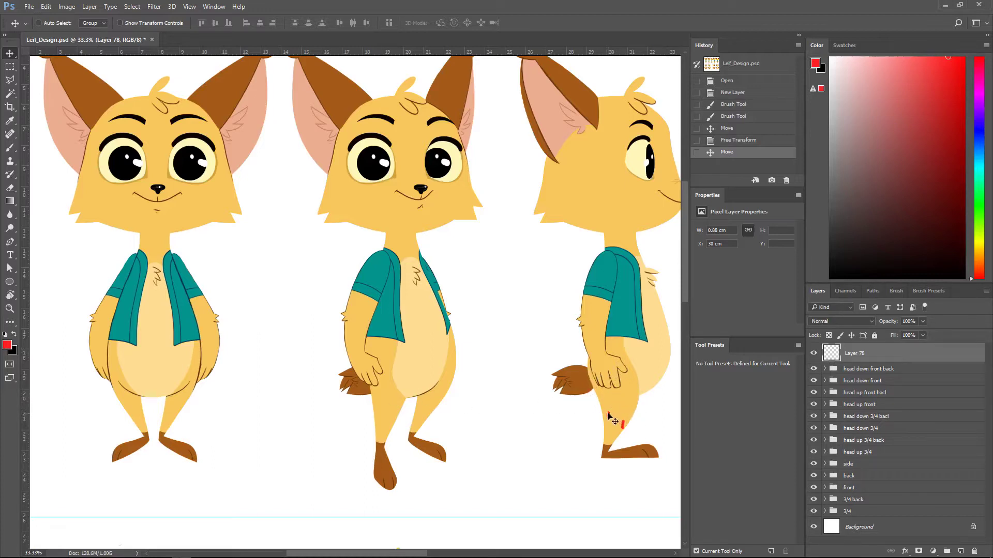
Examine the front and 3/4 heads looking up and down, comparing them with the full-body views.
left_click_drag(643, 437, 313, 456)
left_click_drag(444, 443, 423, 414)
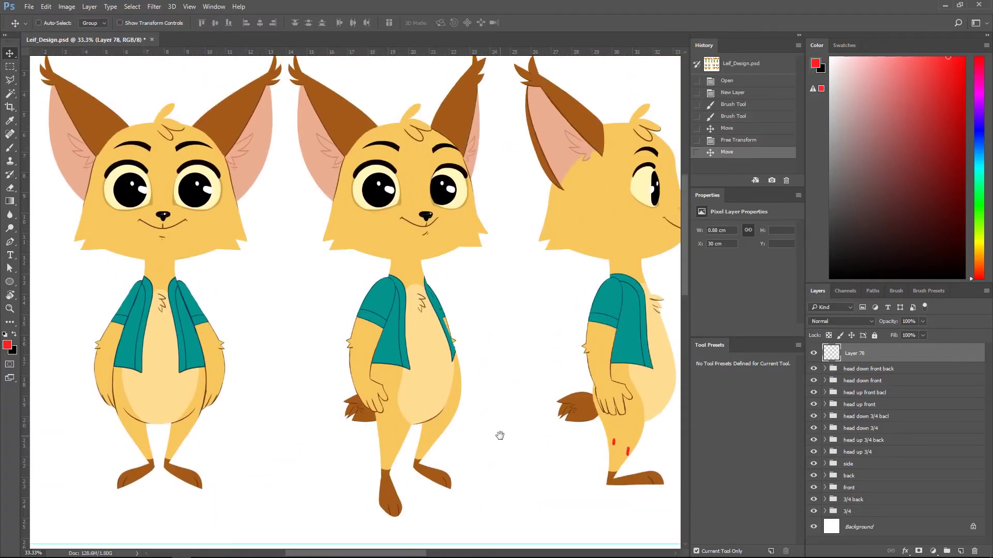
left_click_drag(498, 433, 501, 437)
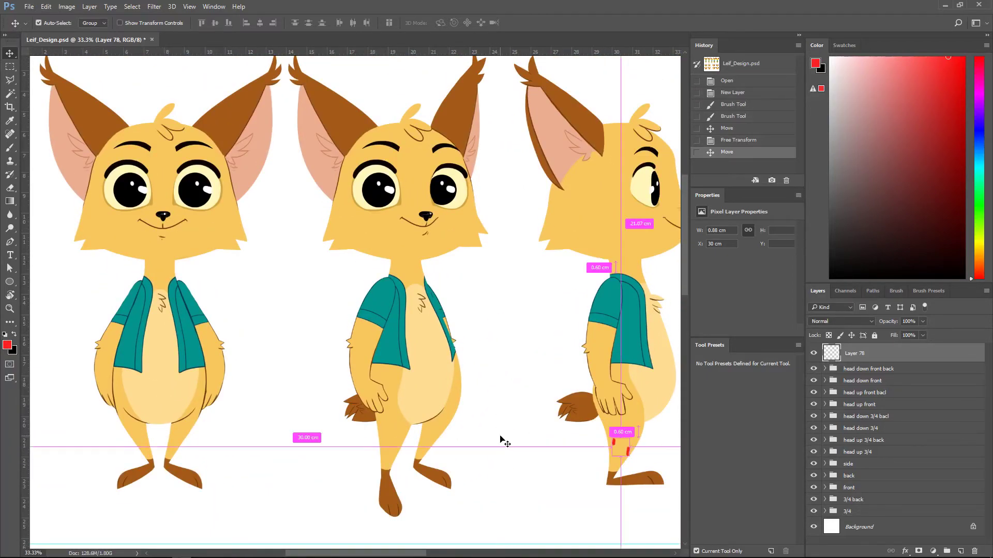
scroll(500, 440, "down", 2)
scroll(465, 491, "down", 3)
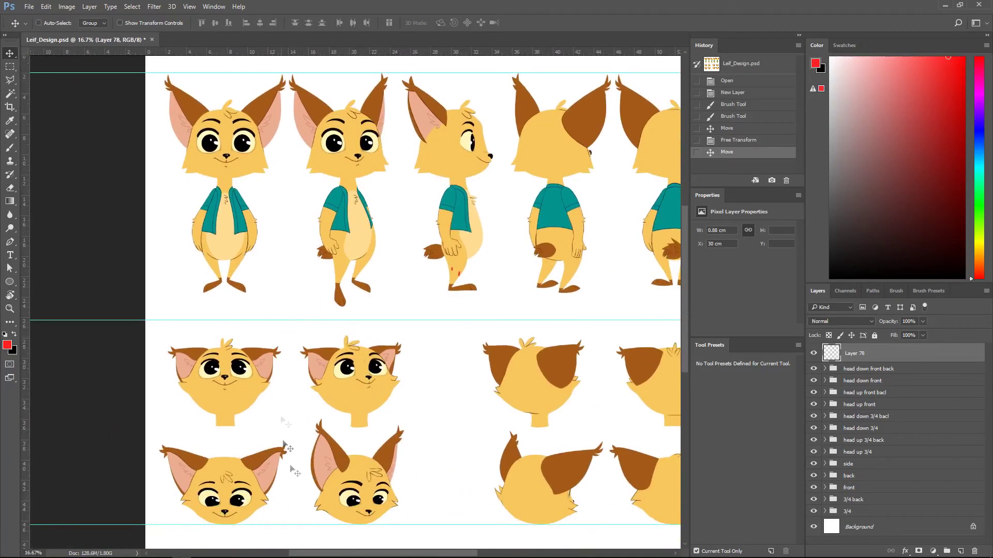
left_click_drag(356, 451, 378, 303)
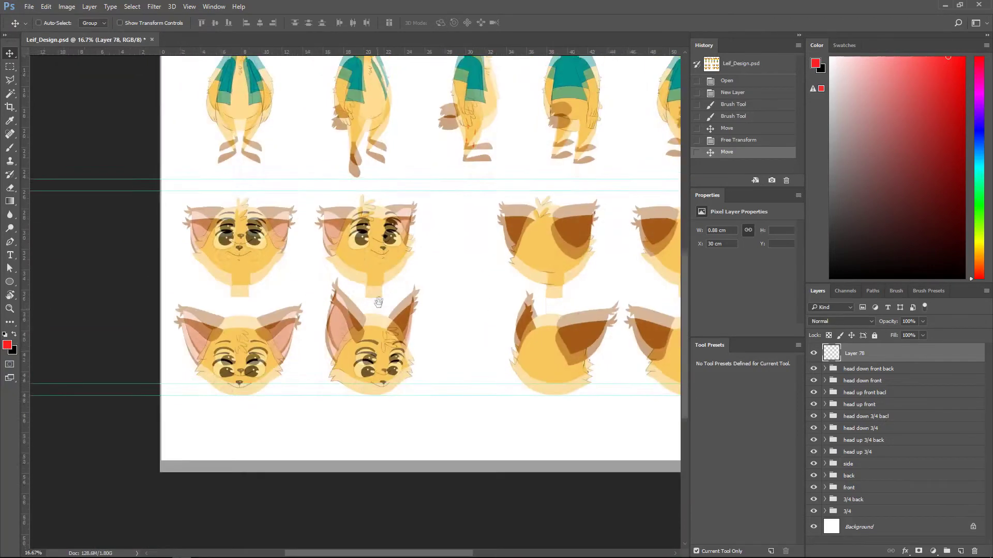
scroll(377, 428, "up", 3)
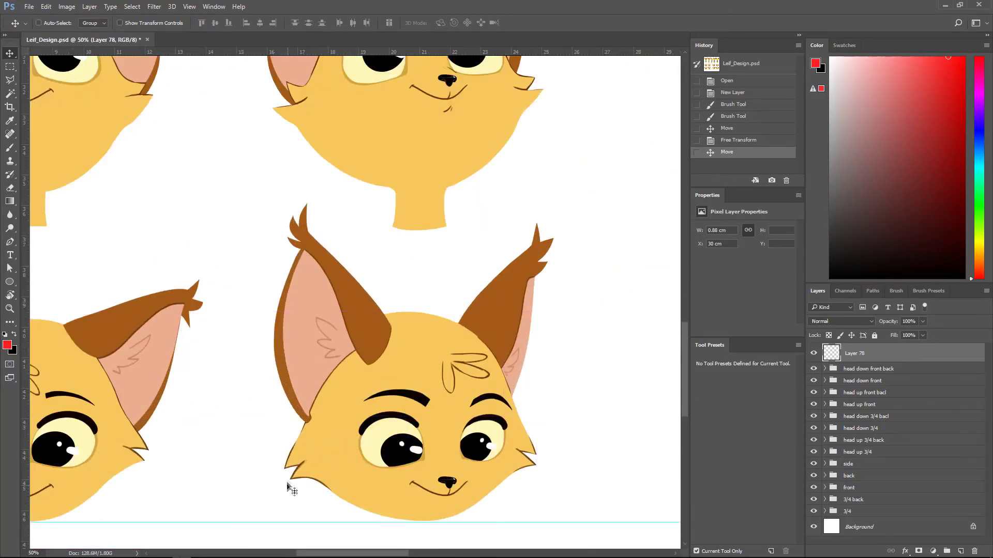
left_click_drag(262, 435, 550, 399)
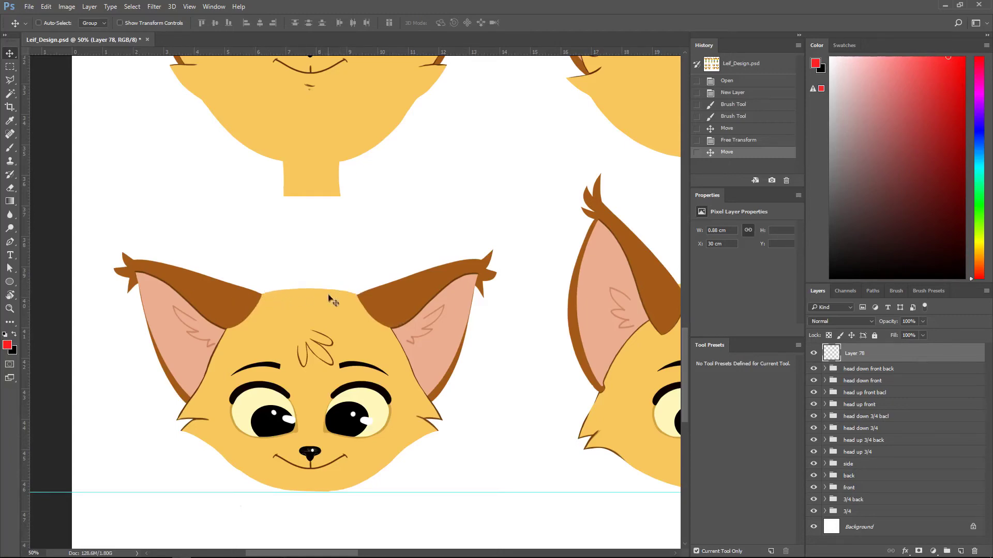
left_click_drag(489, 289, 368, 413)
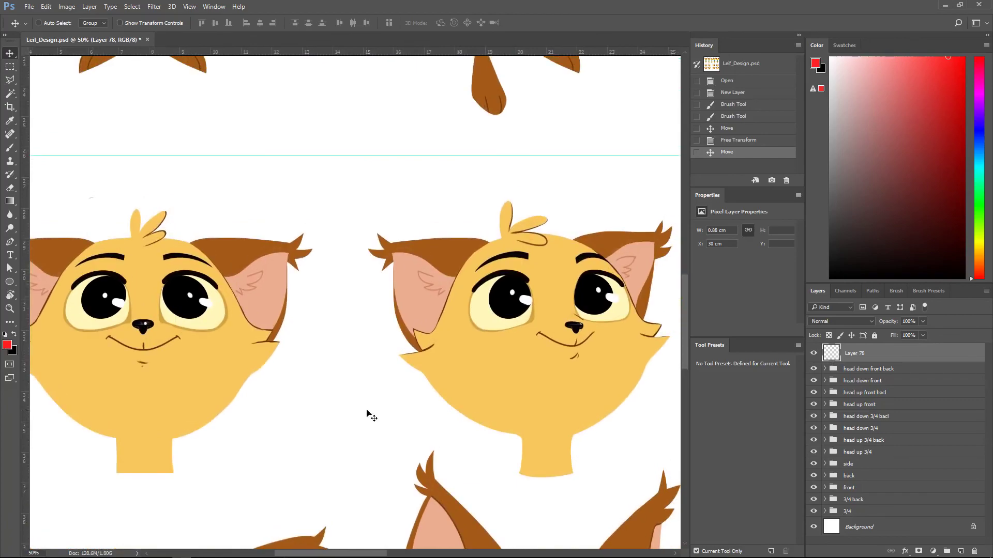
scroll(368, 413, "down", 2)
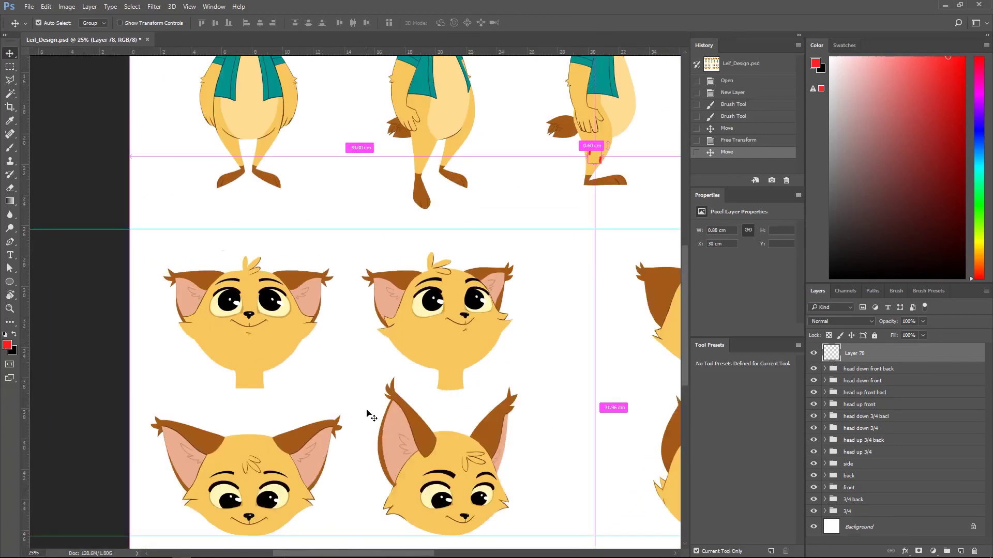
left_click_drag(553, 264, 390, 406)
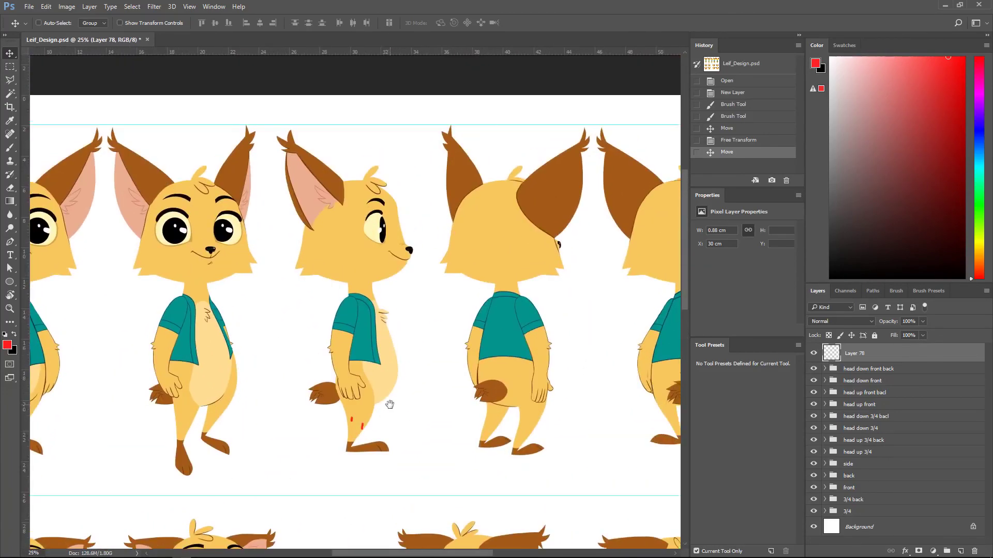